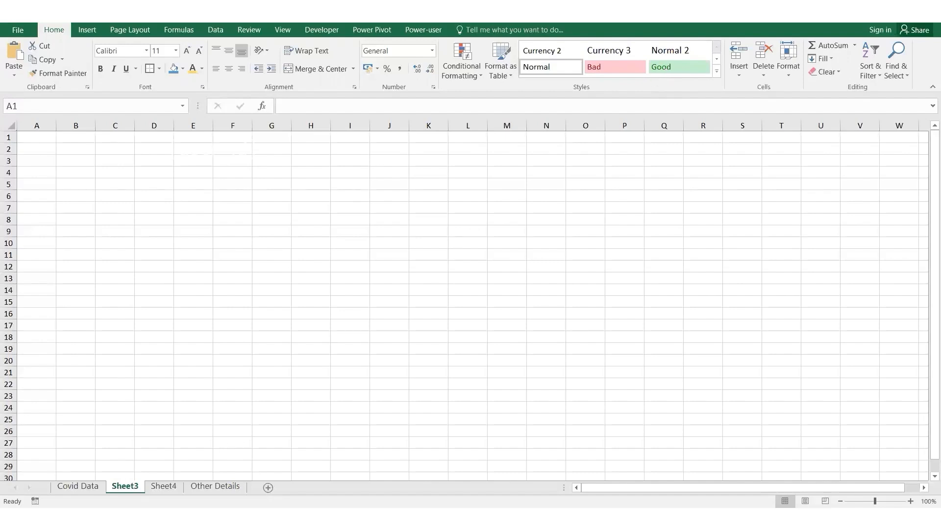
Delete the empty worksheets Sheet3 and Sheet4 from the workbook
{"action": "right_click", "coordinate": [115, 491]}
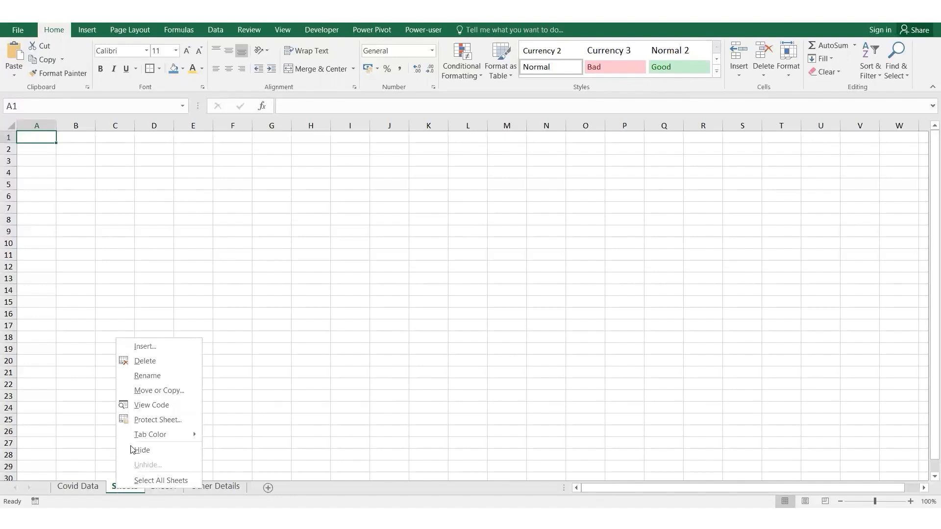
{"action": "left_click", "coordinate": [158, 364]}
{"action": "key", "text": "Return"}
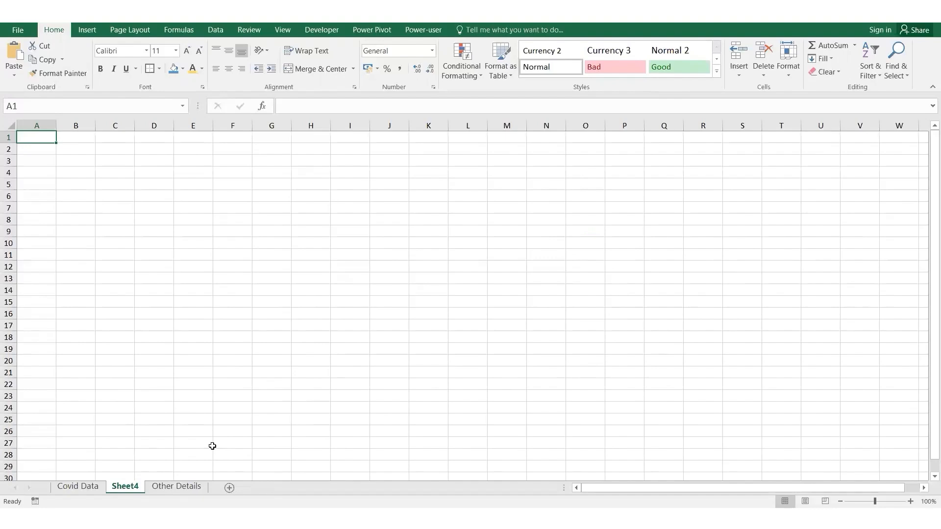
{"action": "right_click", "coordinate": [123, 491]}
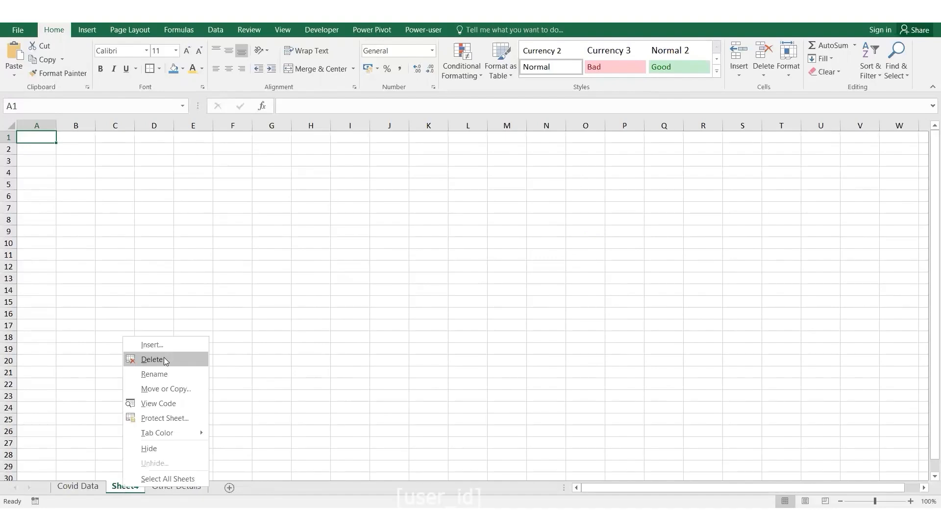
{"action": "left_click", "coordinate": [165, 360]}
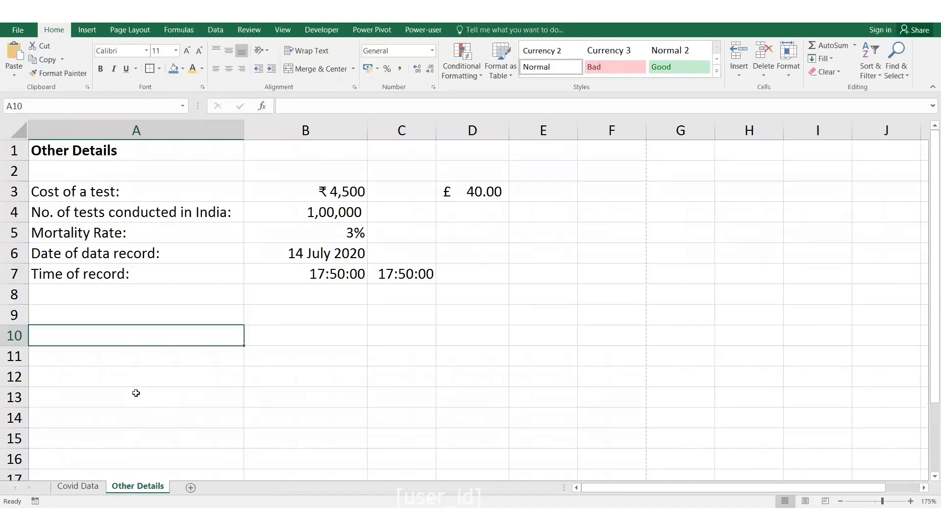
Switch to the Covid Data sheet and locate the formatted Excel cell L4 beside the data
{"action": "left_click", "coordinate": [78, 486]}
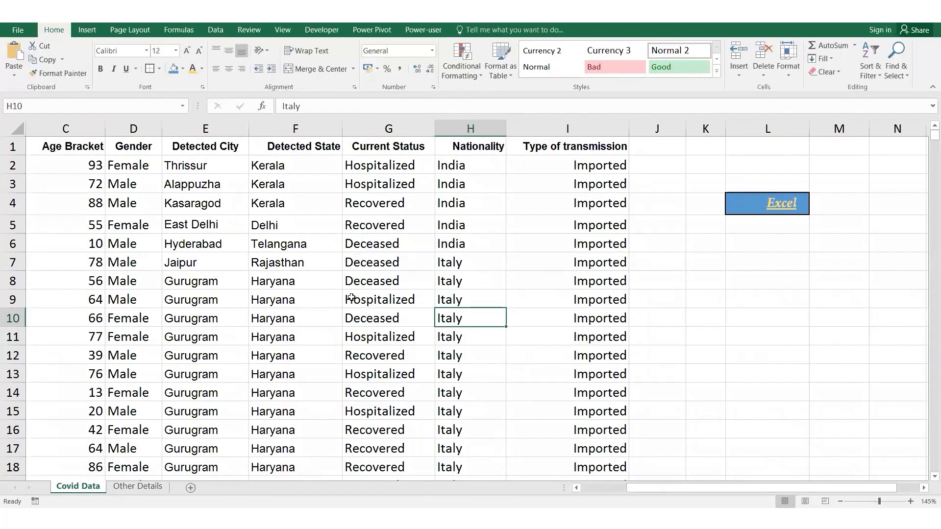
{"action": "left_click", "coordinate": [768, 204]}
{"action": "scroll", "coordinate": [768, 205], "scroll_direction": "right", "scroll_amount": 1}
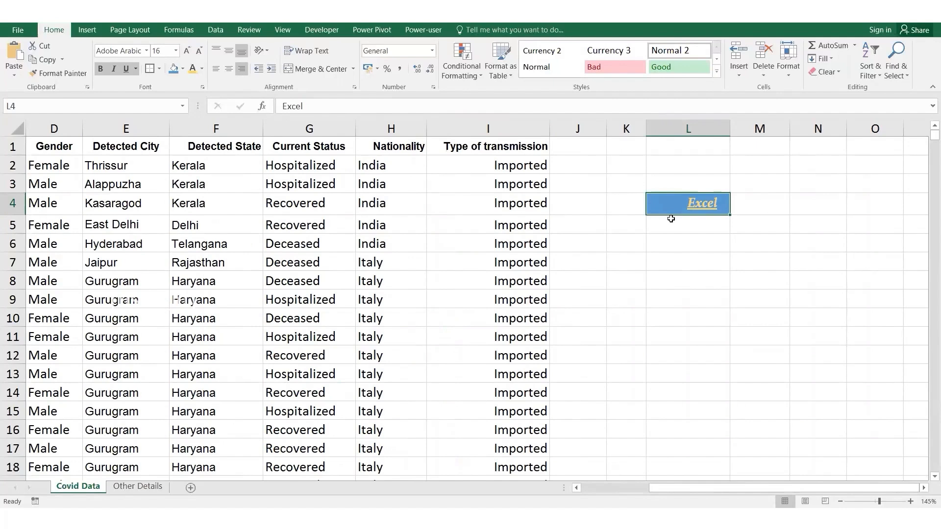
{"action": "scroll", "coordinate": [671, 219], "scroll_direction": "right", "scroll_amount": 1}
{"action": "left_click", "coordinate": [614, 243]}
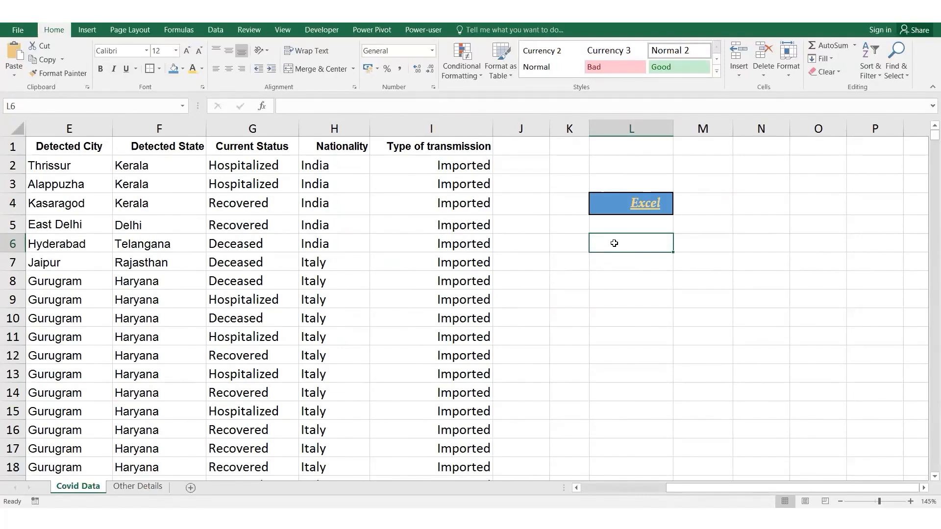
{"action": "scroll", "coordinate": [614, 243], "scroll_direction": "right", "scroll_amount": 3}
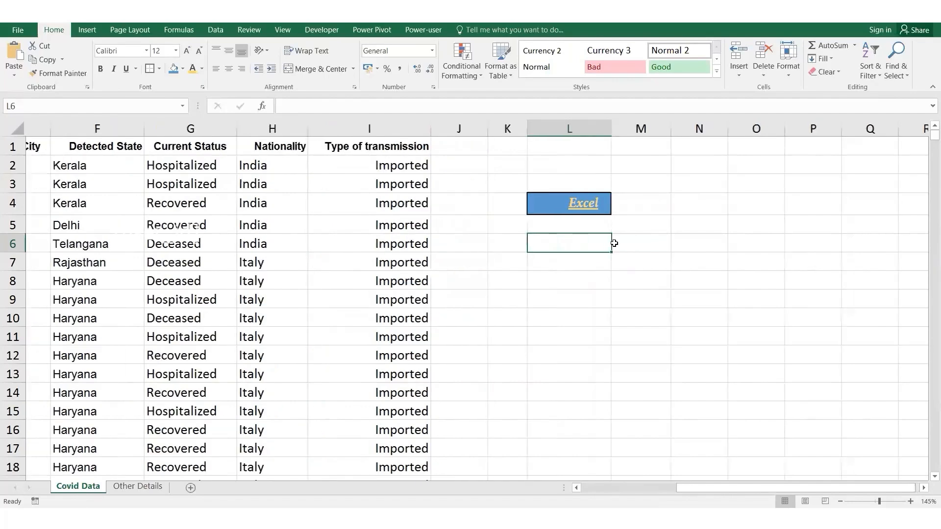
Enter the plain labels Word in cell O4 and PPT in cell Q4
{"action": "left_click", "coordinate": [430, 204]}
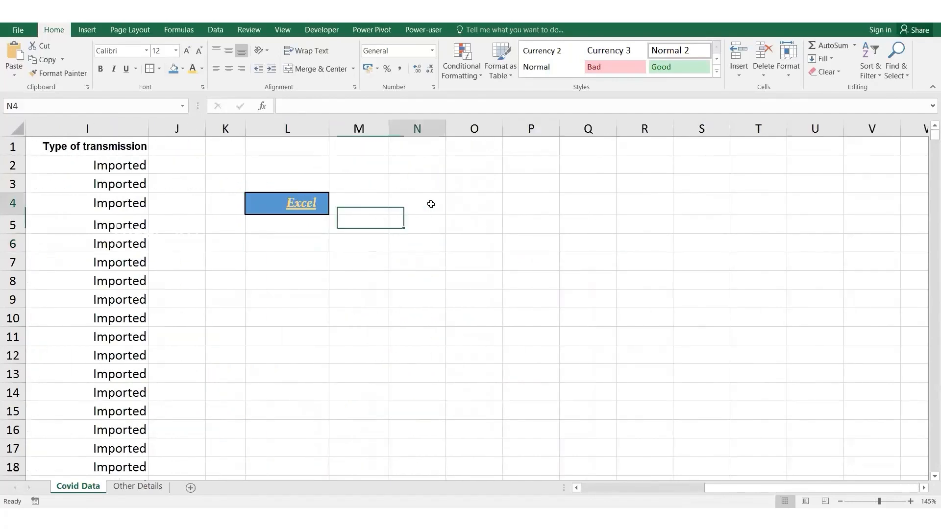
{"action": "left_click", "coordinate": [465, 204]}
{"action": "type", "text": "Word"}
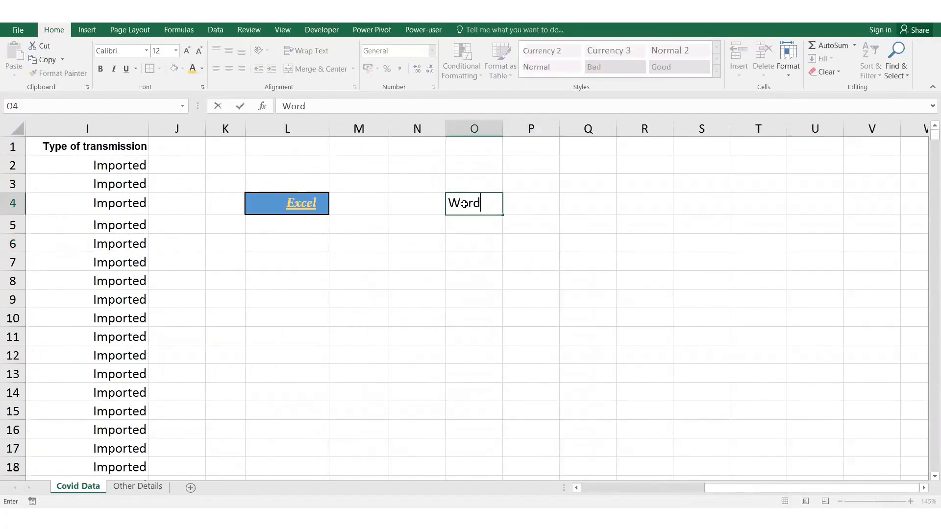
{"action": "key", "text": "Return"}
{"action": "key", "text": "Up"}
{"action": "key", "text": "Right"}
{"action": "key", "text": "Right"}
{"action": "type", "text": "PPT"}
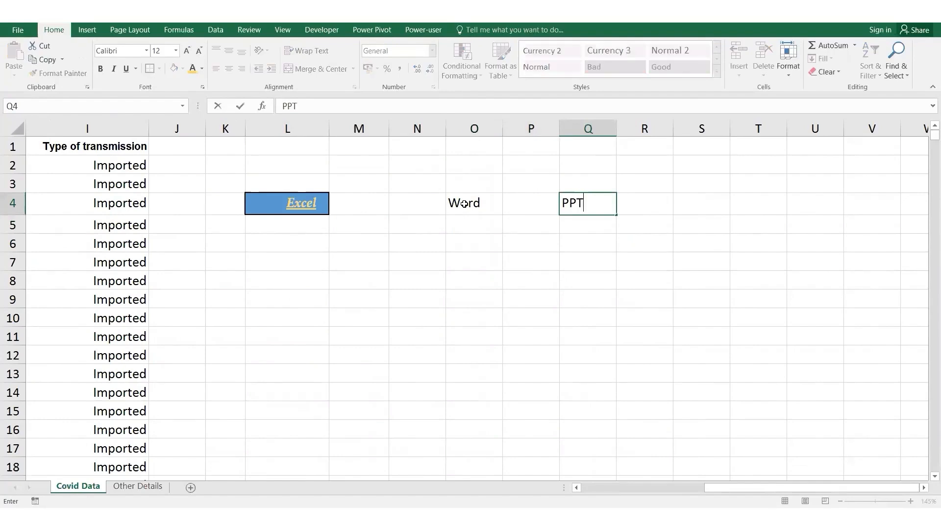
{"action": "key", "text": "Return"}
Enter Sharepoint in cell P4 and autofit column P to the text
{"action": "key", "text": "Up"}
{"action": "key", "text": "Left"}
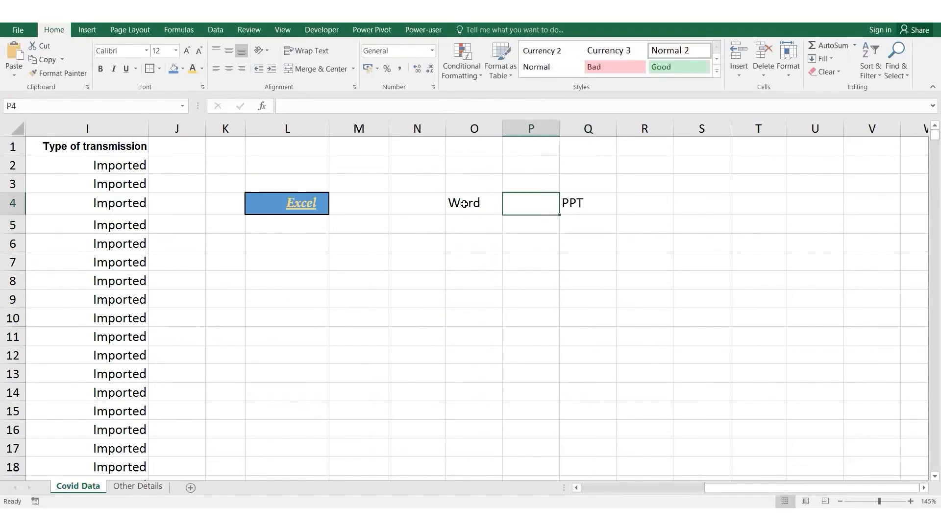
{"action": "type", "text": "Sharepoint"}
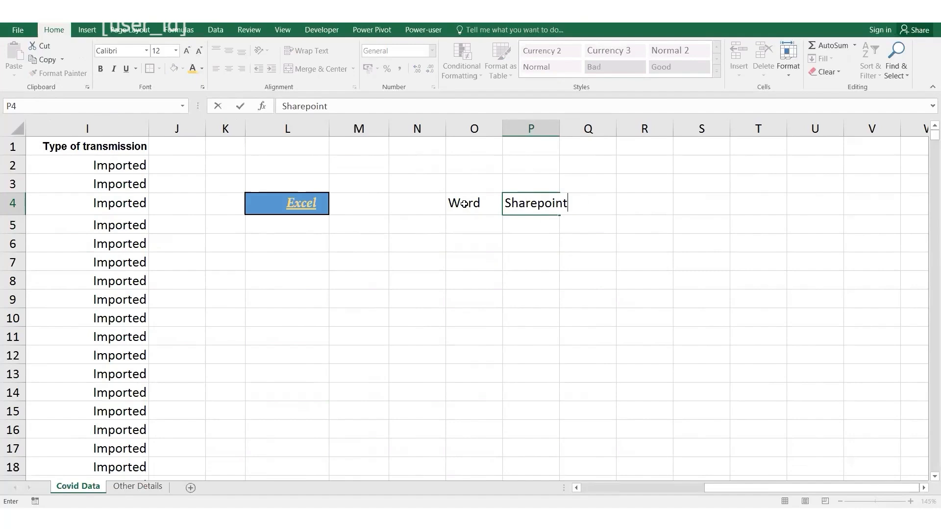
{"action": "key", "text": "Return"}
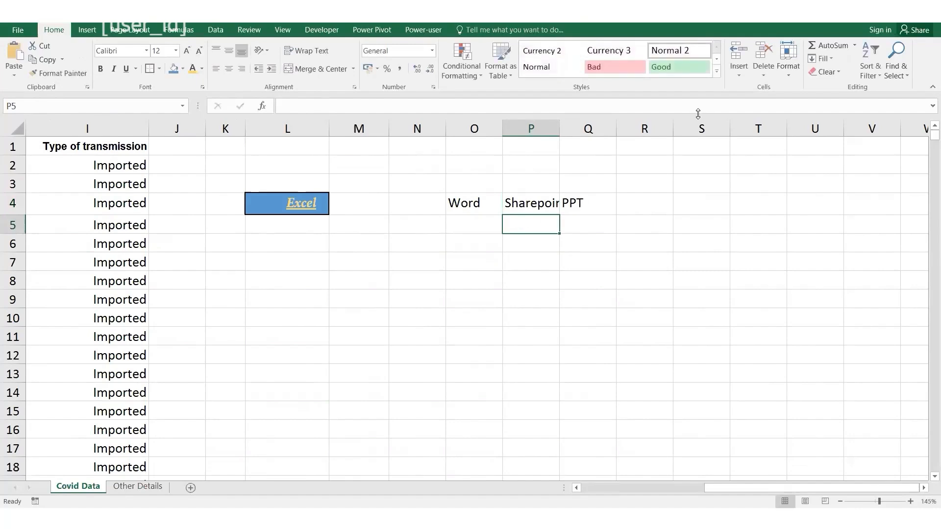
{"action": "double_click", "coordinate": [562, 128]}
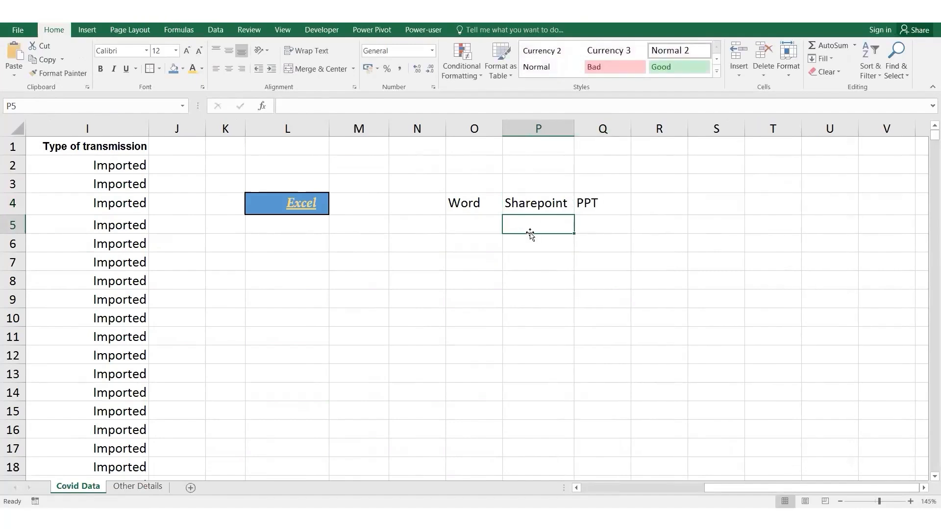
{"action": "left_click", "coordinate": [265, 202]}
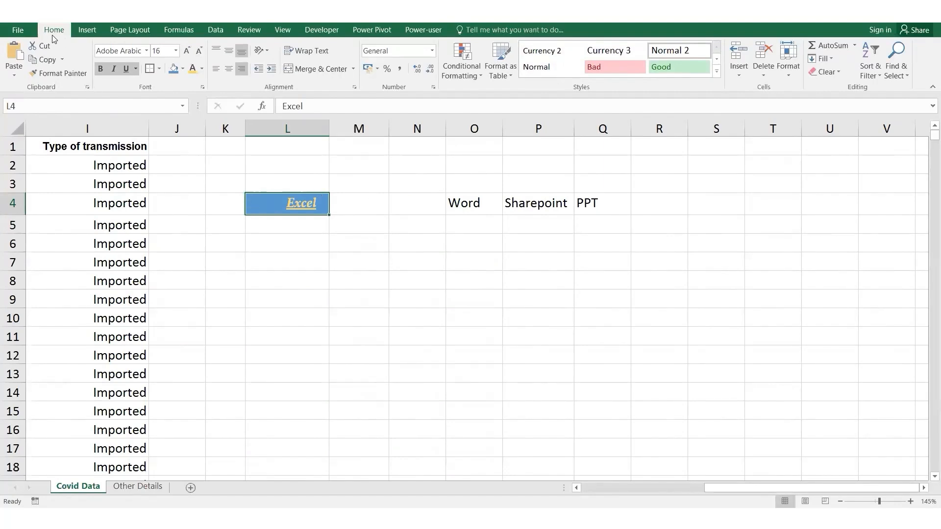
{"action": "left_click", "coordinate": [58, 75]}
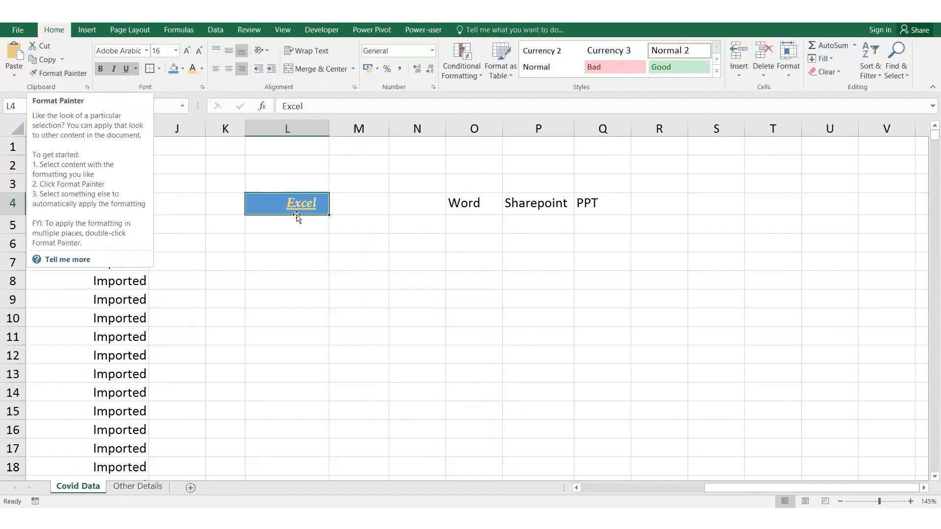
{"action": "left_click", "coordinate": [455, 203]}
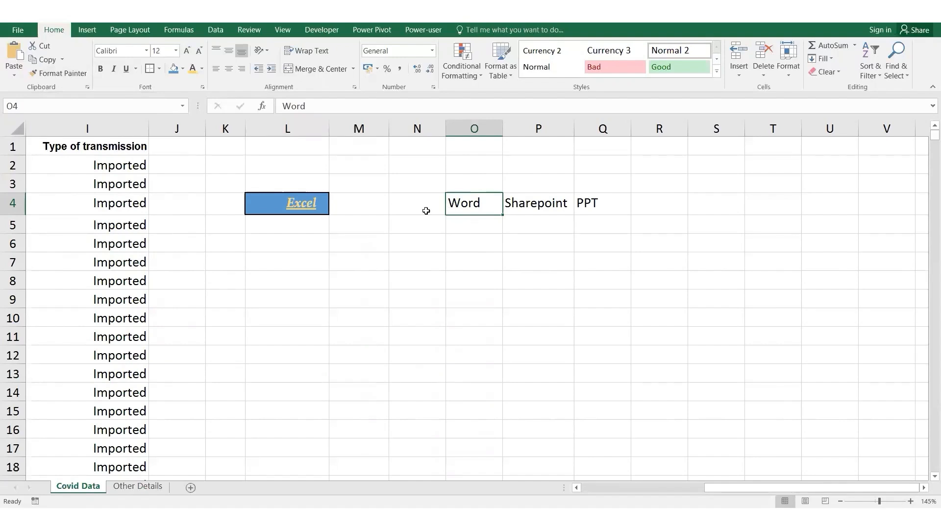
Copy the formatting of the Excel cell L4 onto the Word cell O4 with Format Painter
{"action": "left_click", "coordinate": [321, 208]}
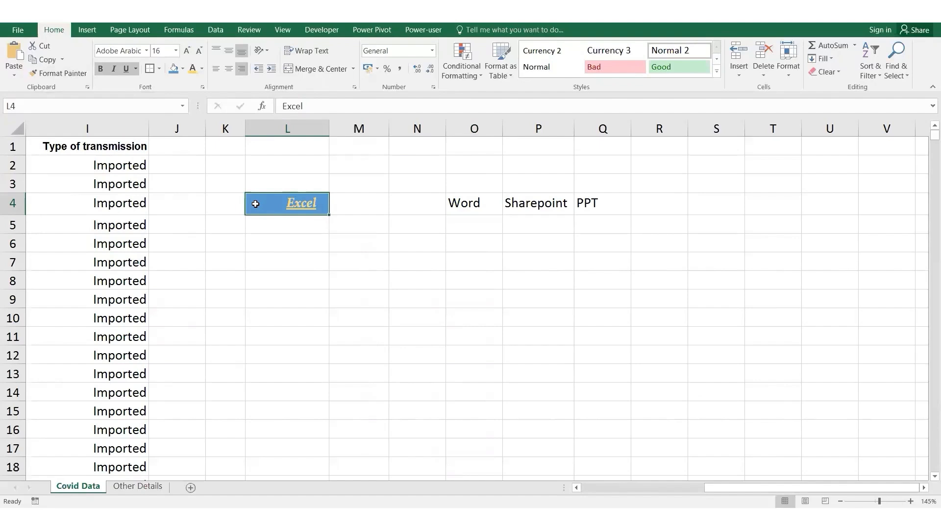
{"action": "left_click", "coordinate": [53, 75]}
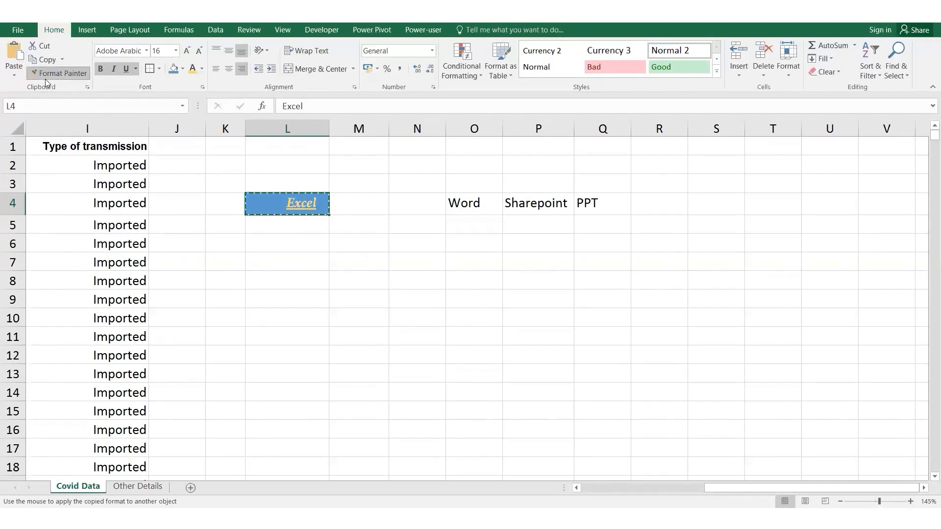
{"action": "left_click", "coordinate": [485, 204]}
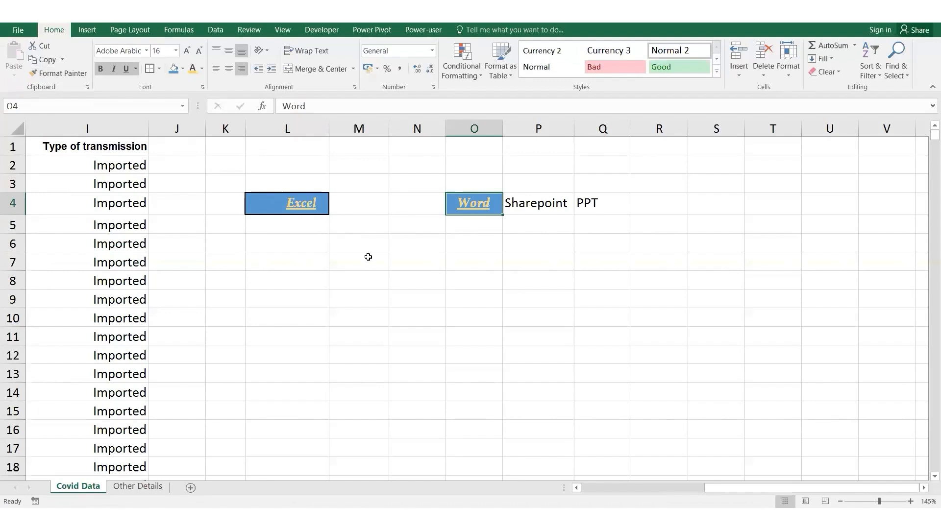
{"action": "left_click", "coordinate": [368, 257]}
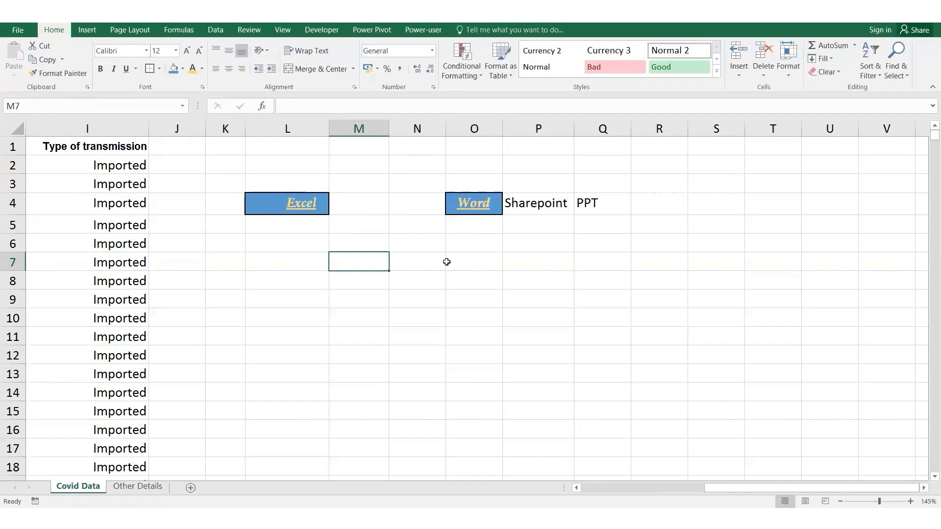
Paint the formatting of cell L4 onto the empty cell O7 and enter ABC in it
{"action": "left_click", "coordinate": [256, 205]}
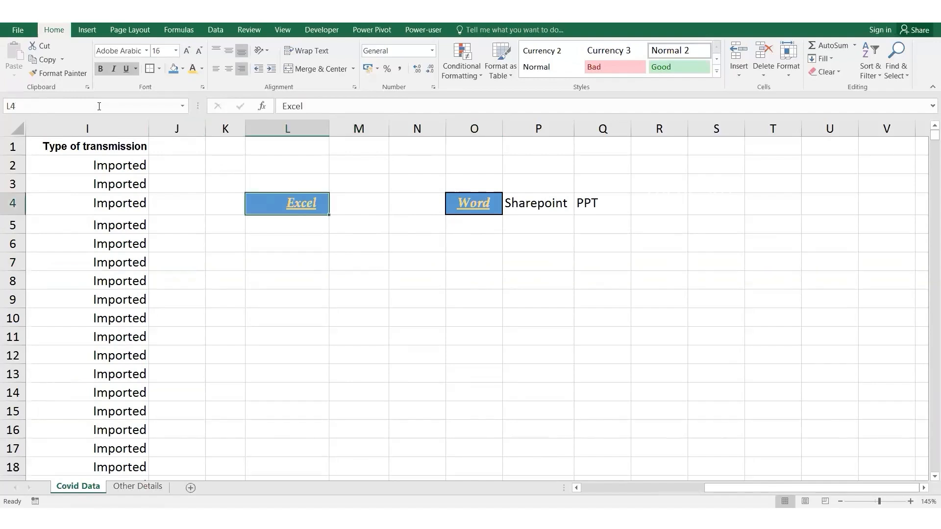
{"action": "left_click", "coordinate": [58, 73]}
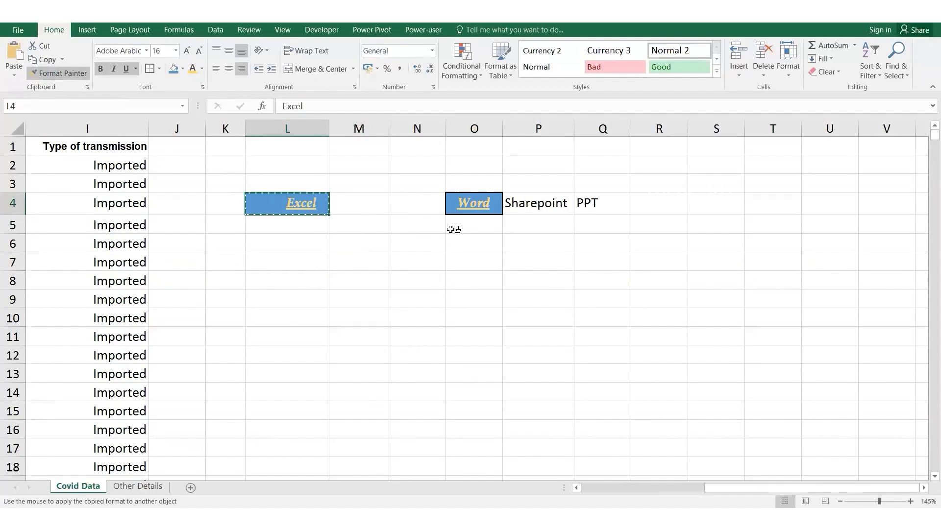
{"action": "left_click", "coordinate": [483, 266]}
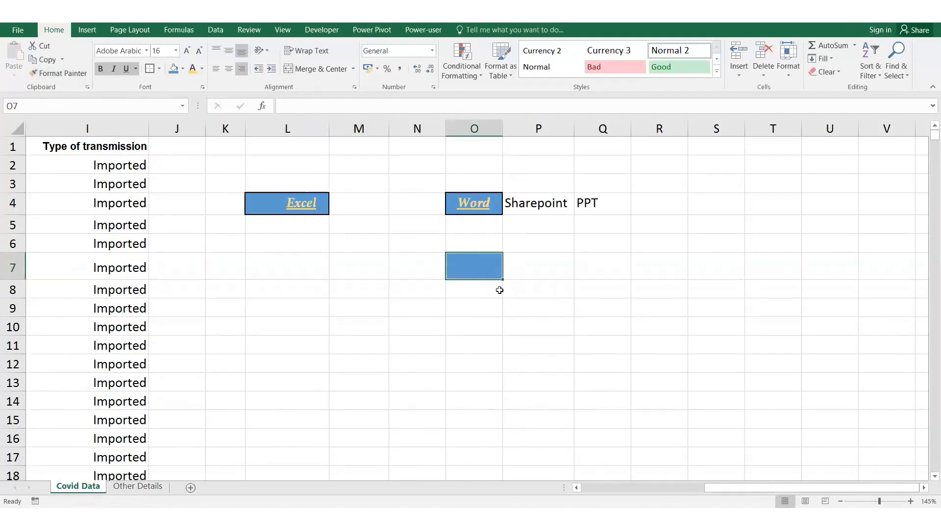
{"action": "type", "text": "ABC"}
{"action": "key", "text": "Return"}
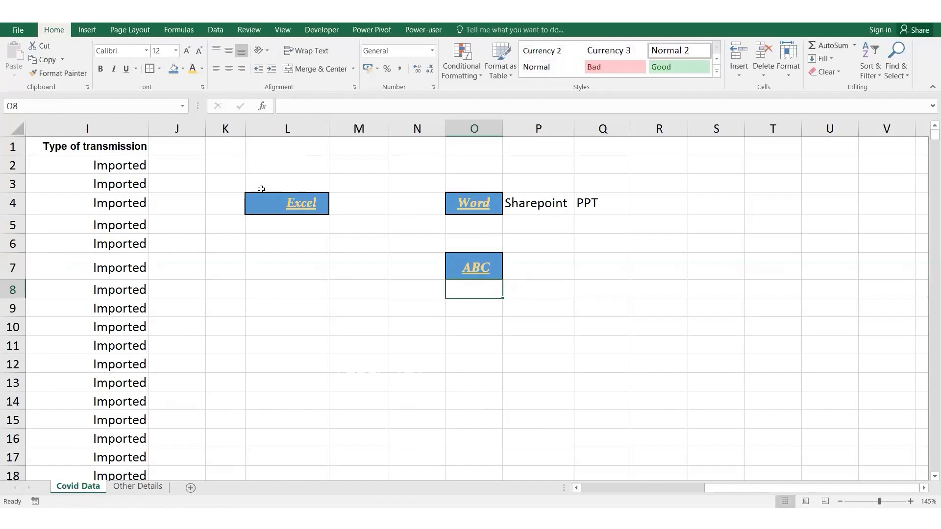
Paint the formatting of cell L4 onto the empty block R7:V17 in one pass
{"action": "left_click", "coordinate": [271, 204]}
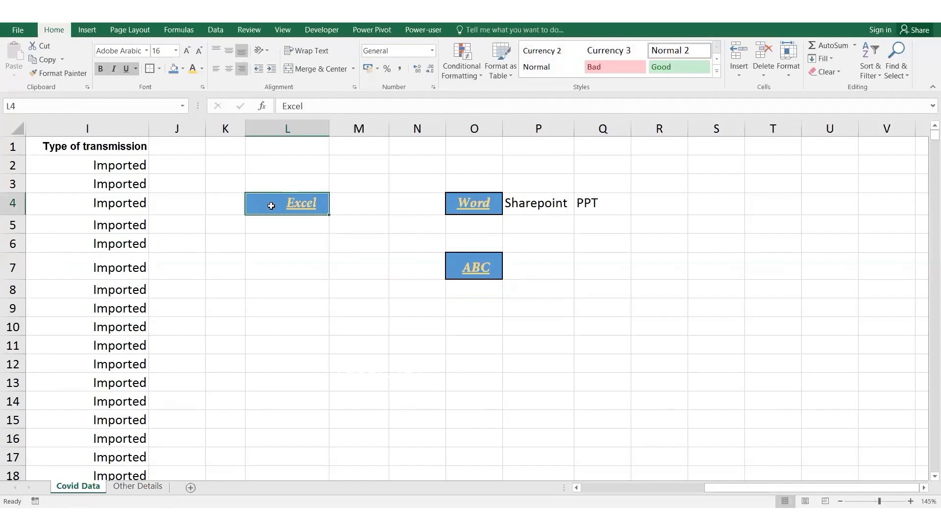
{"action": "mouse_move", "coordinate": [271, 206]}
{"action": "left_mouse_down"}
{"action": "mouse_move", "coordinate": [65, 77]}
{"action": "mouse_move", "coordinate": [278, 209]}
{"action": "left_mouse_up"}
{"action": "left_click", "coordinate": [63, 73]}
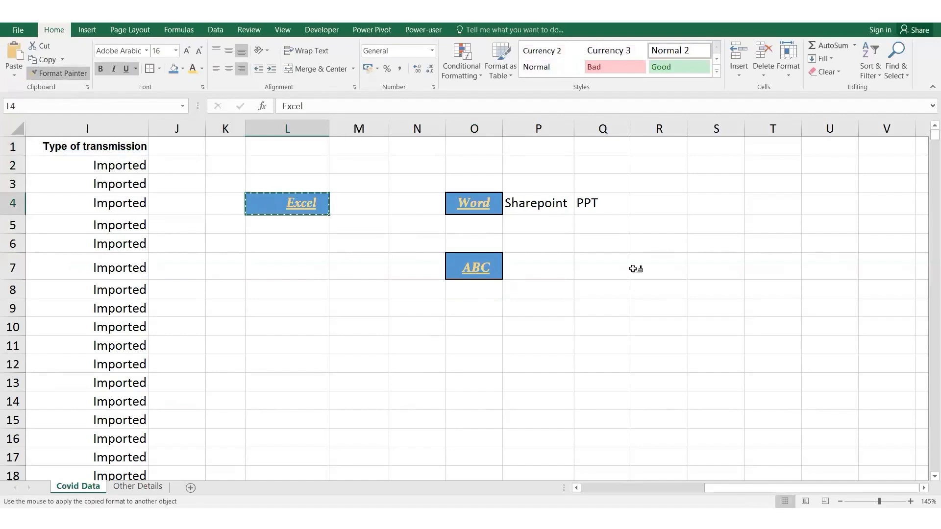
{"action": "left_click_drag", "start_coordinate": [635, 268], "coordinate": [900, 456]}
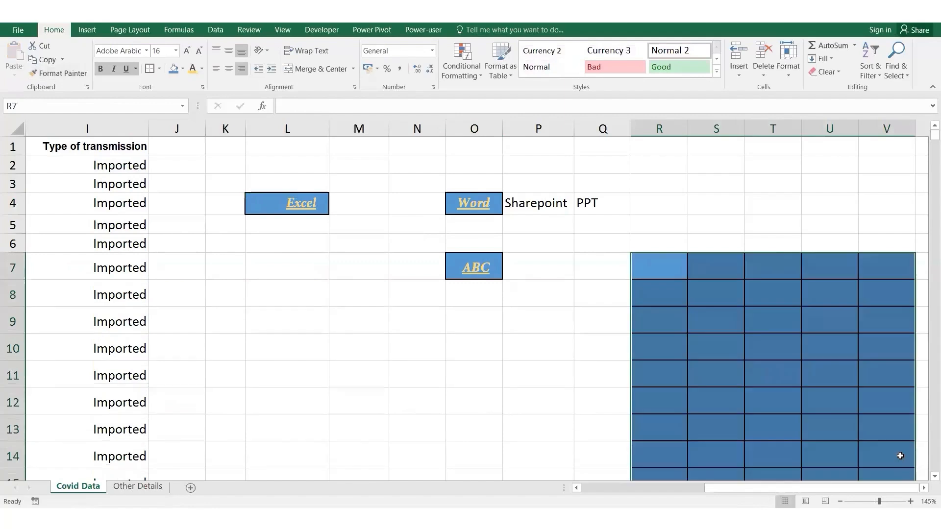
{"action": "left_click", "coordinate": [761, 395]}
{"action": "left_click", "coordinate": [581, 367]}
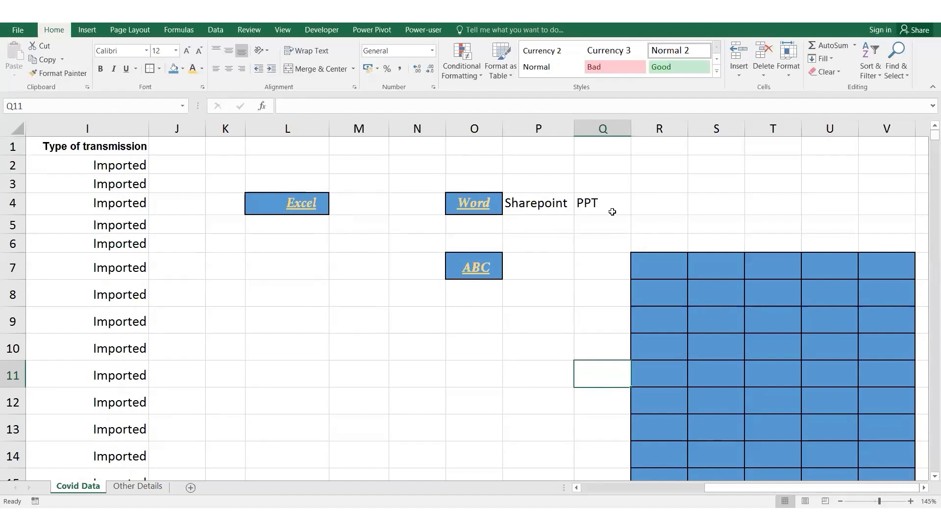
Enter the label Adobe in cell T4
{"action": "left_click", "coordinate": [769, 207]}
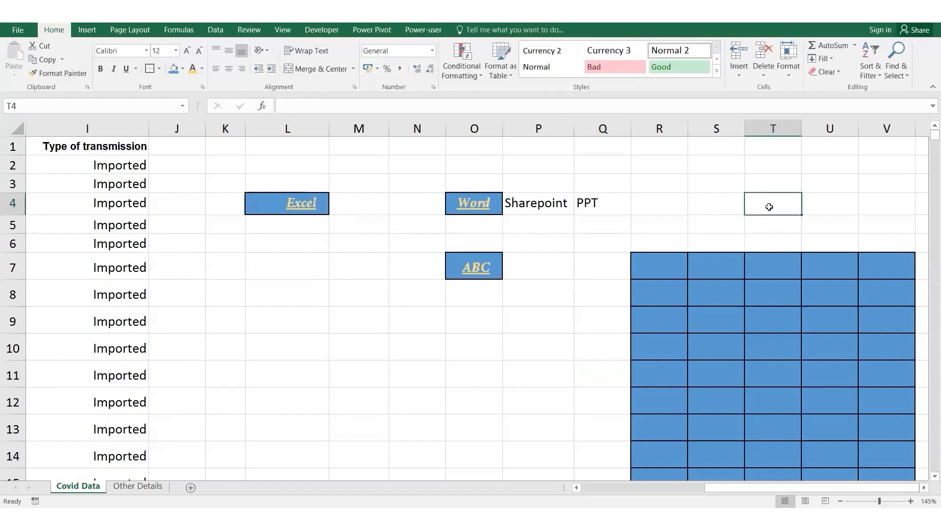
{"action": "type", "text": "Adobe"}
{"action": "key", "text": "Return"}
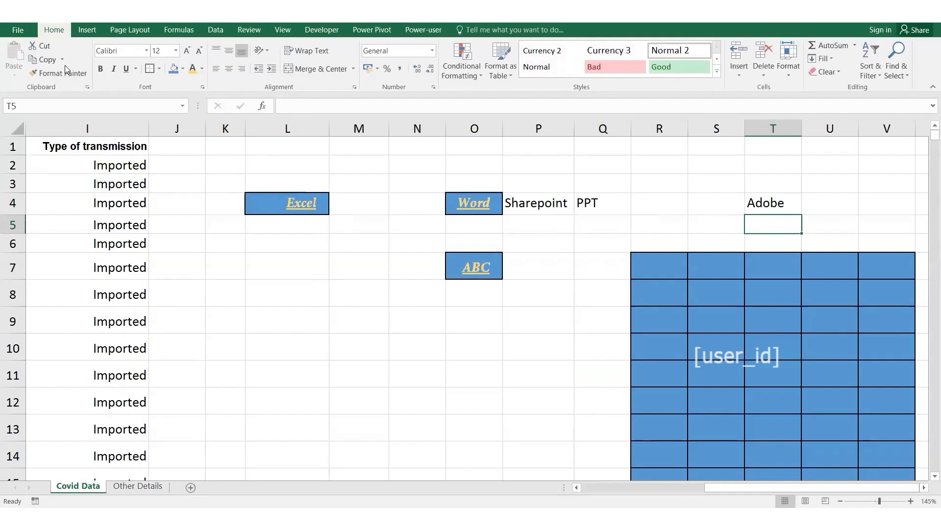
Paint the formatting of cell L4 onto Sharepoint, PPT and Adobe in P4, Q4 and T4 with Format Painter kept active, and turn it off
{"action": "left_click", "coordinate": [289, 205]}
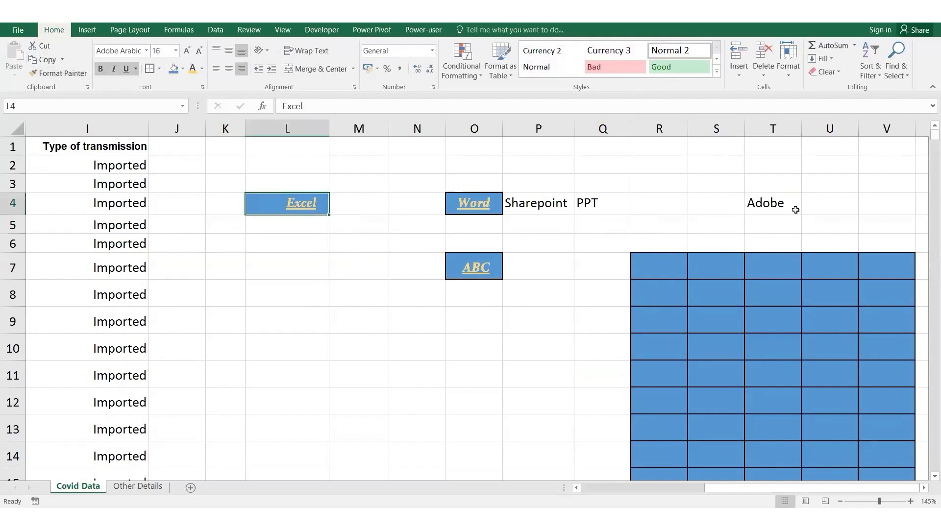
{"action": "left_click", "coordinate": [70, 73]}
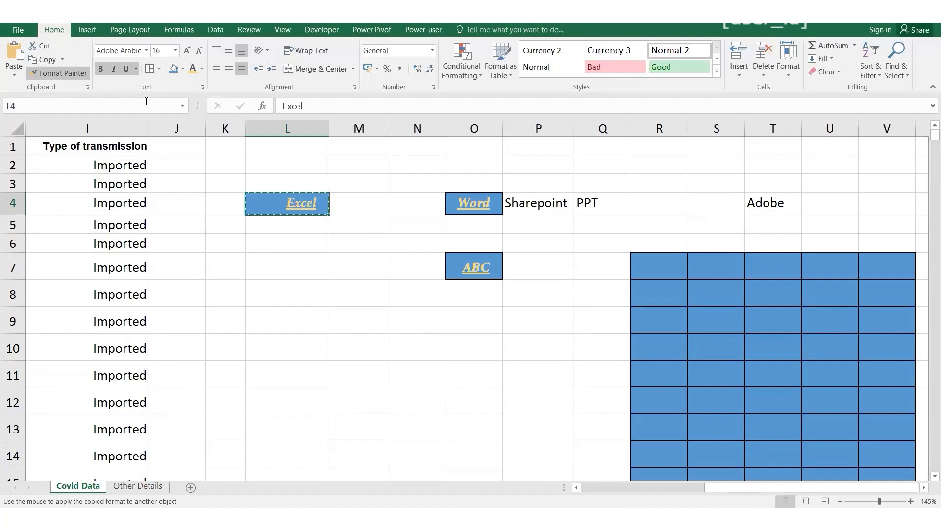
{"action": "left_click", "coordinate": [72, 71]}
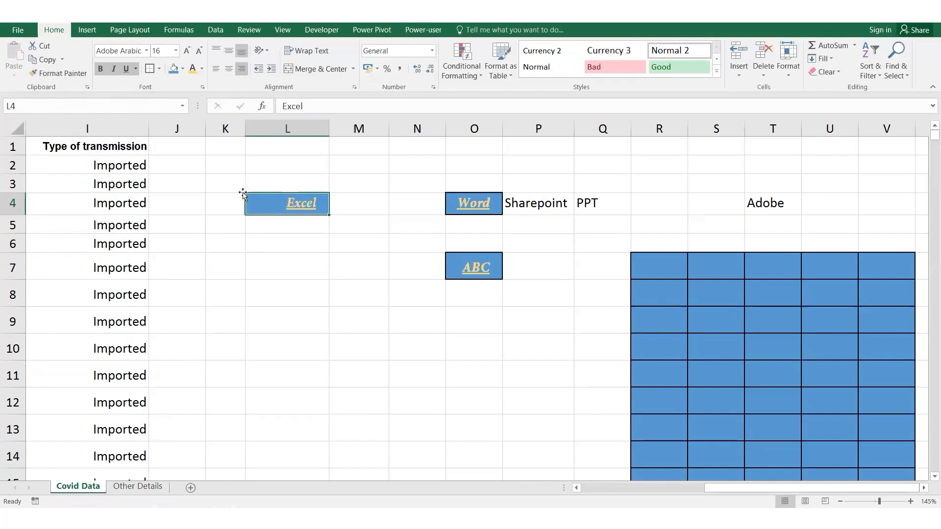
{"action": "left_click", "coordinate": [72, 74]}
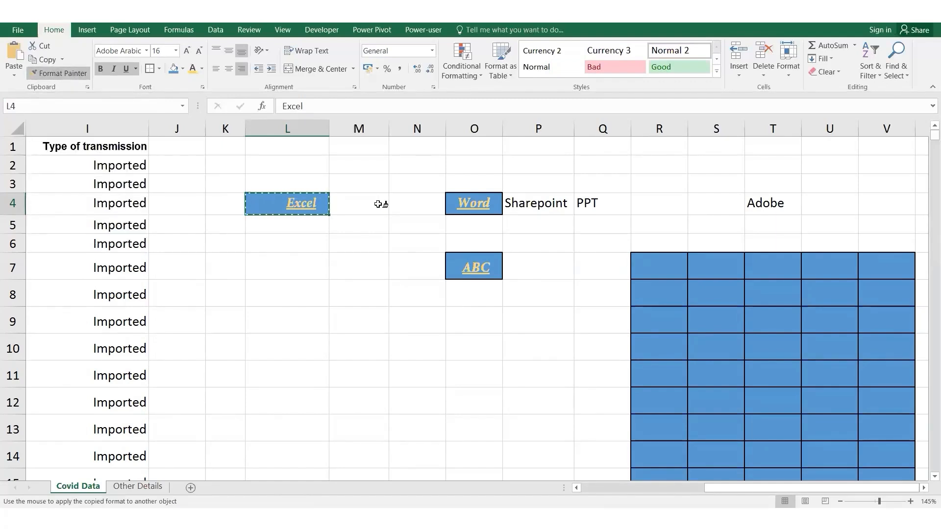
{"action": "left_click", "coordinate": [538, 204]}
{"action": "left_click", "coordinate": [594, 203]}
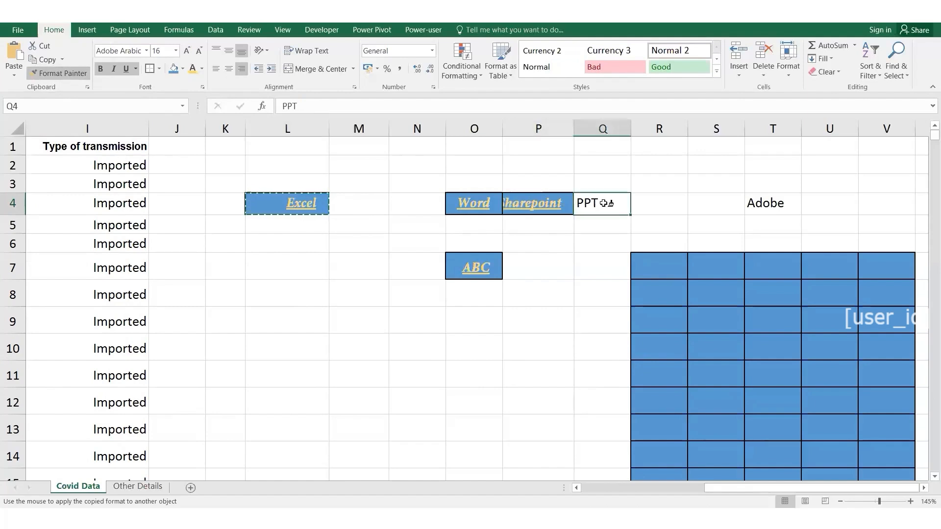
{"action": "left_click", "coordinate": [758, 202]}
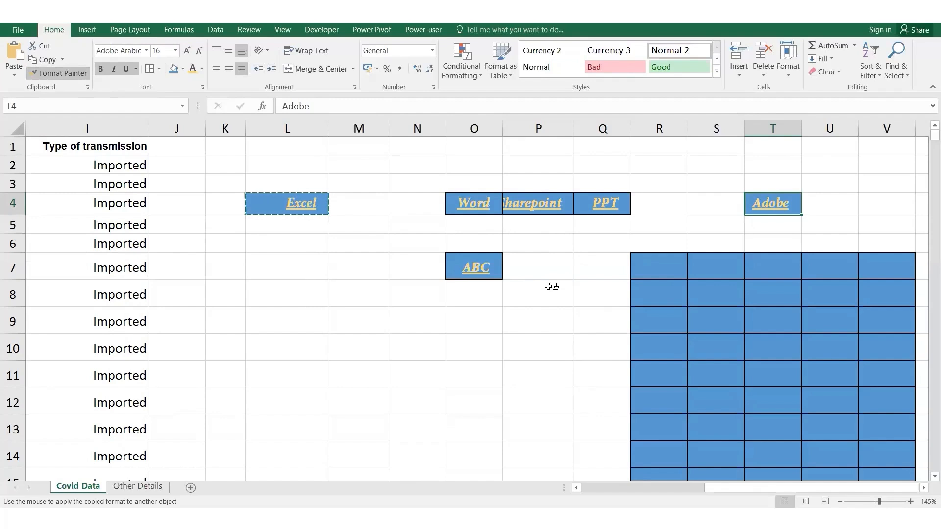
{"action": "key", "text": "Escape"}
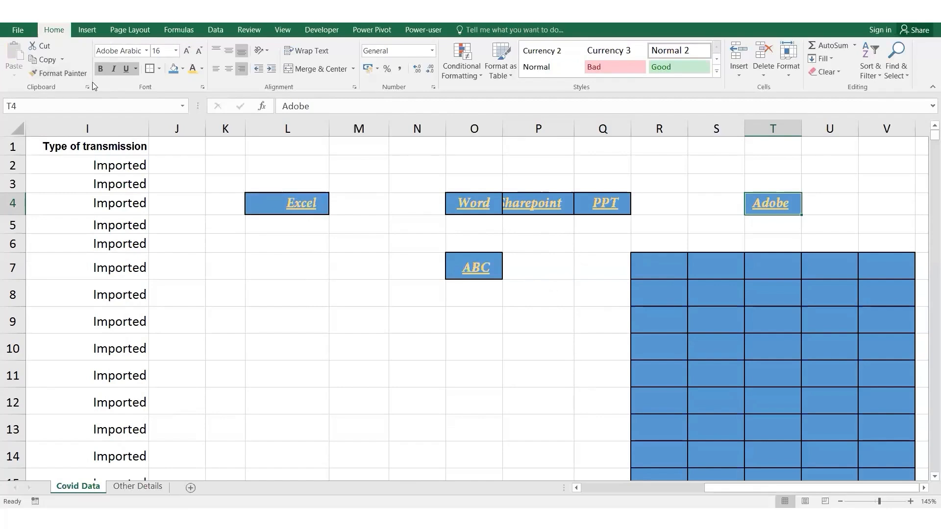